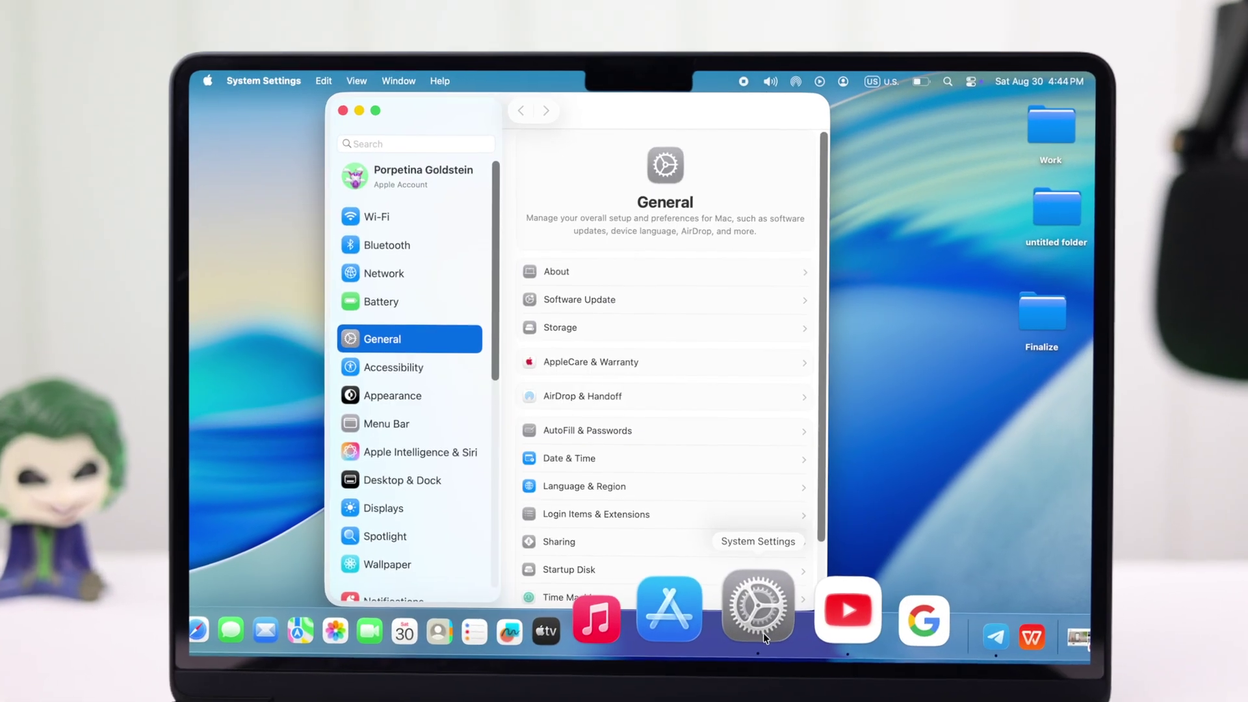
scroll(405, 497, down, 8)
Step: Open the Keyboard settings pane and bring its Dictation section into view
click(410, 531)
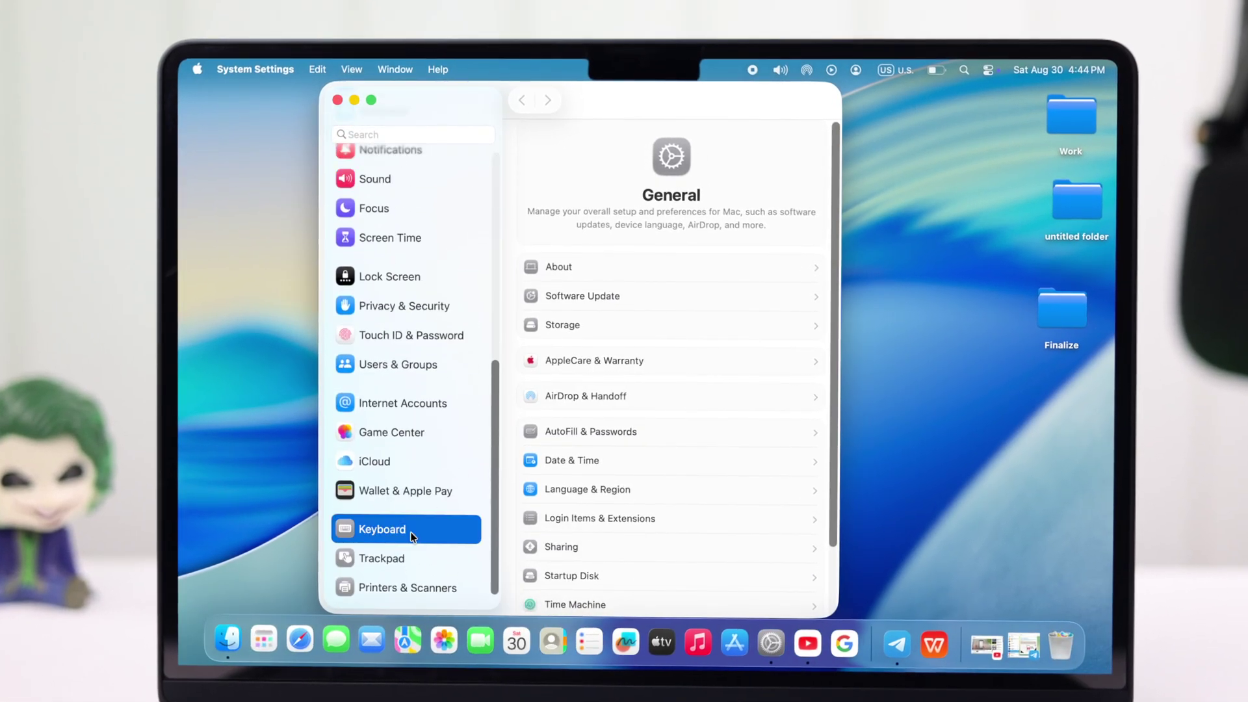
scroll(537, 521, down, 1)
scroll(612, 524, down, 4)
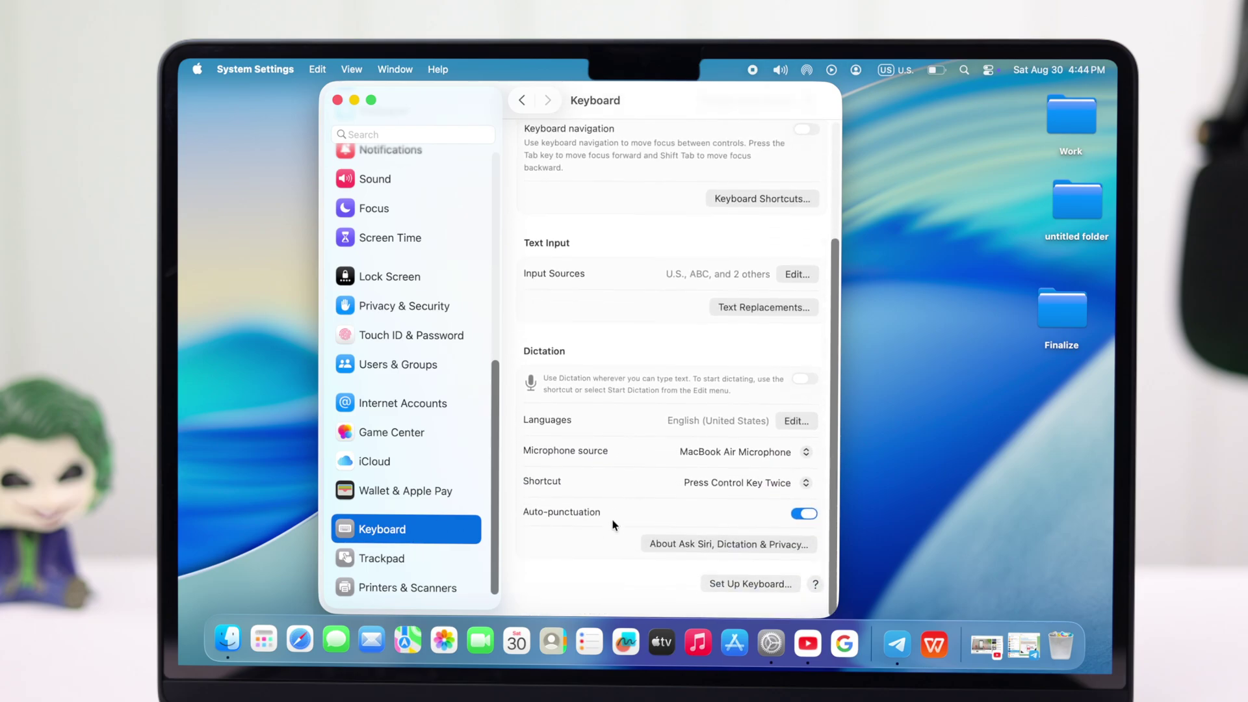
Step: Switch Dictation on, confirm Enable, and check that it uses the MacBook Air microphone
click(804, 388)
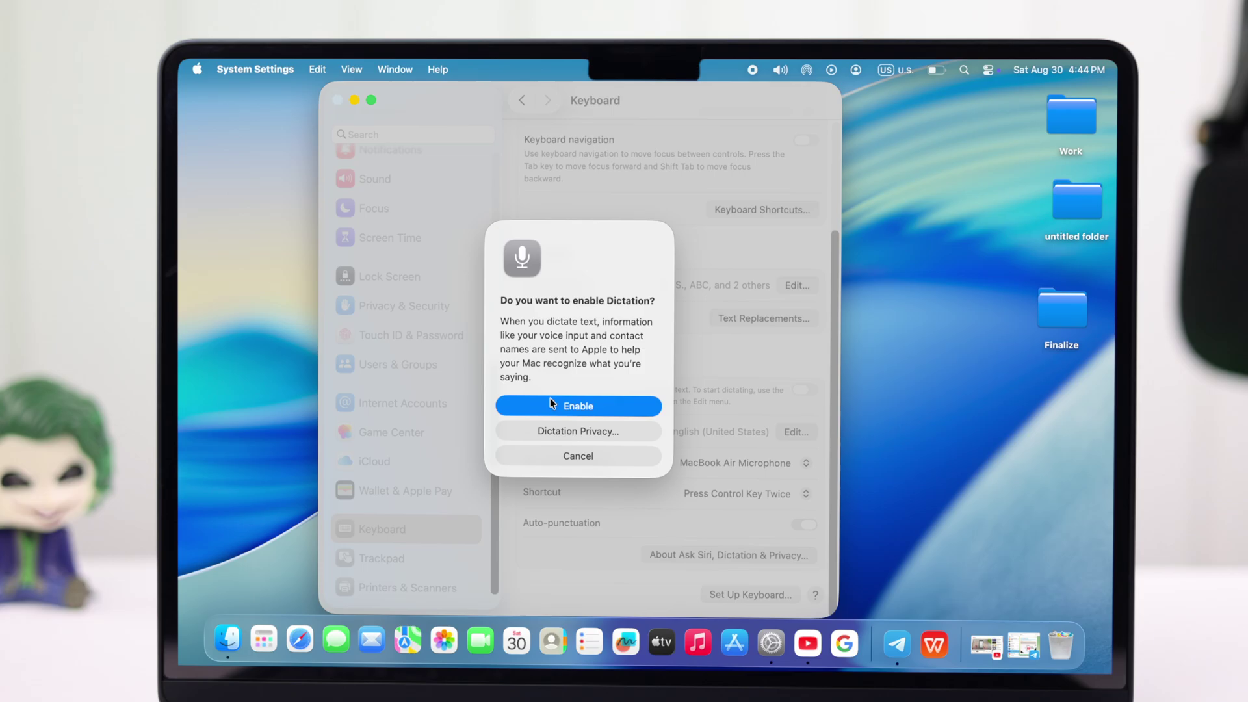
click(575, 408)
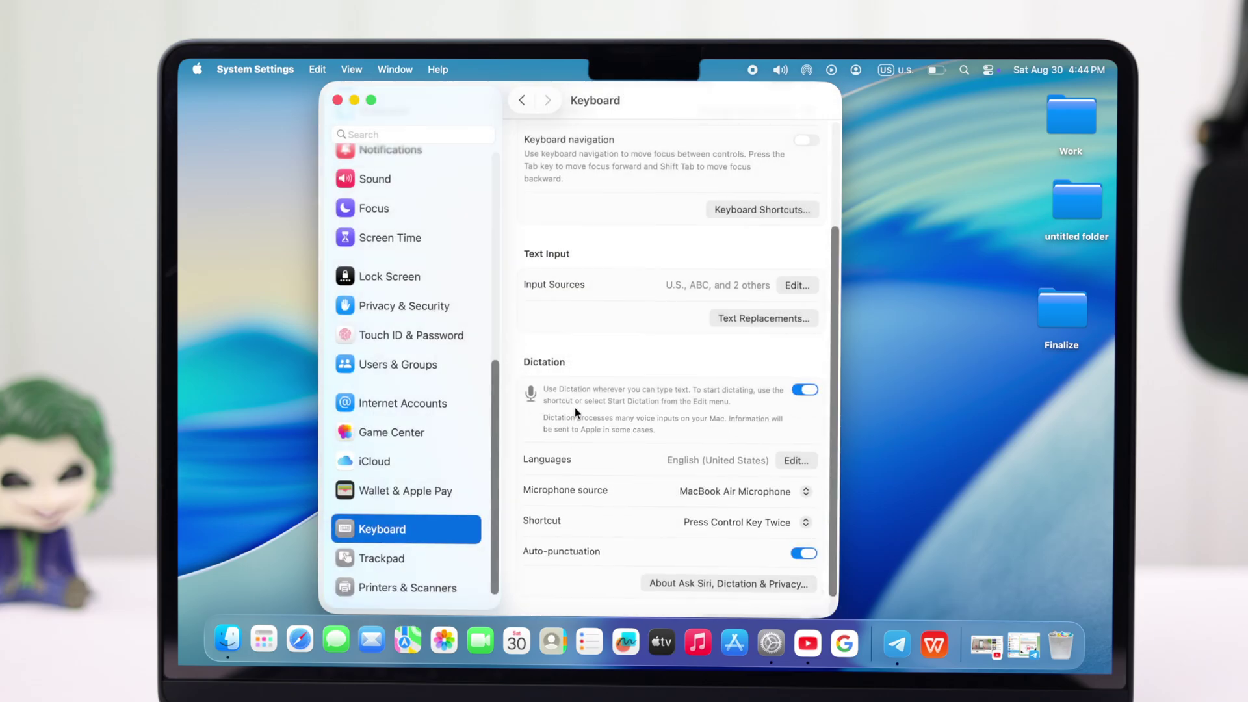
scroll(574, 412, down, 2)
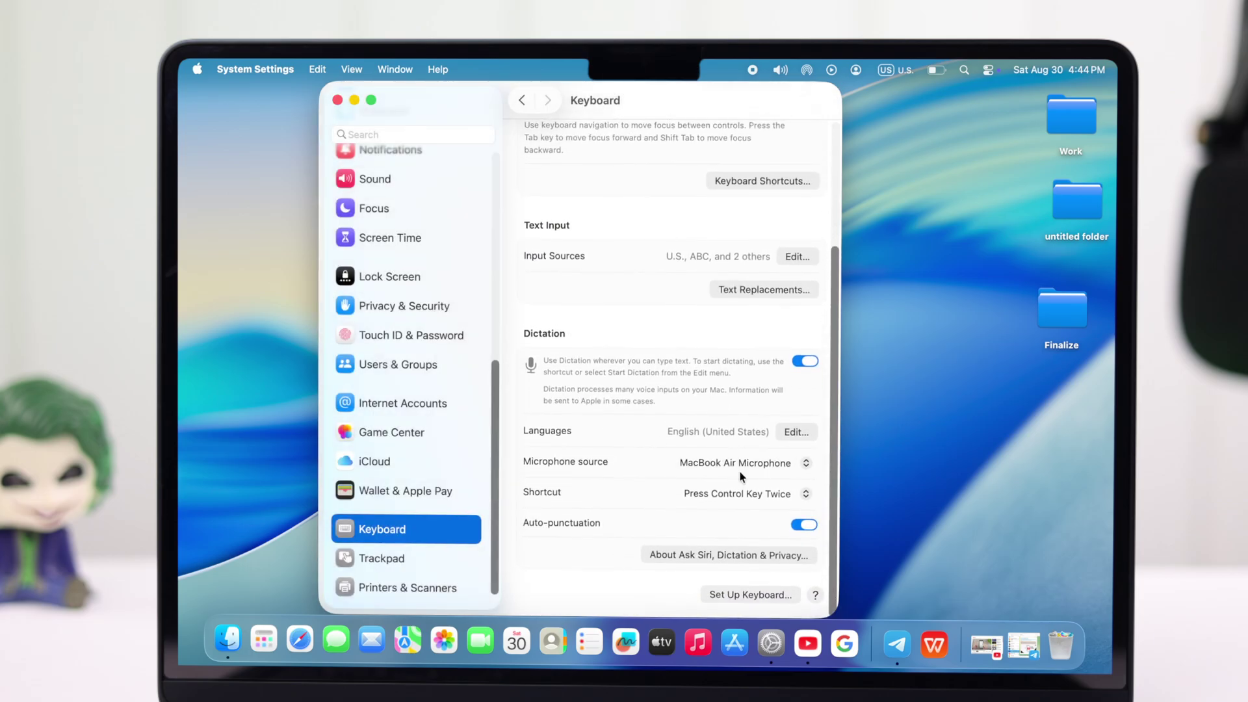
click(806, 462)
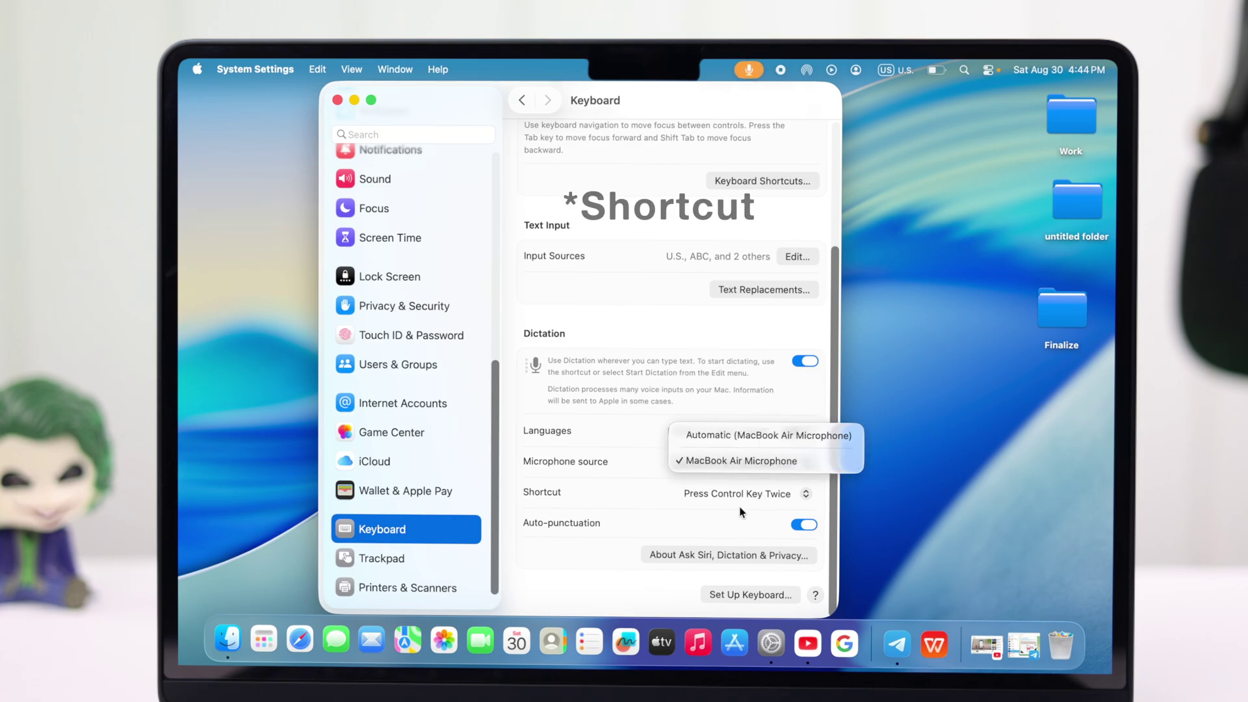
Step: Set the Dictation shortcut to Press 🎙 (a single microphone-key press)
click(759, 494)
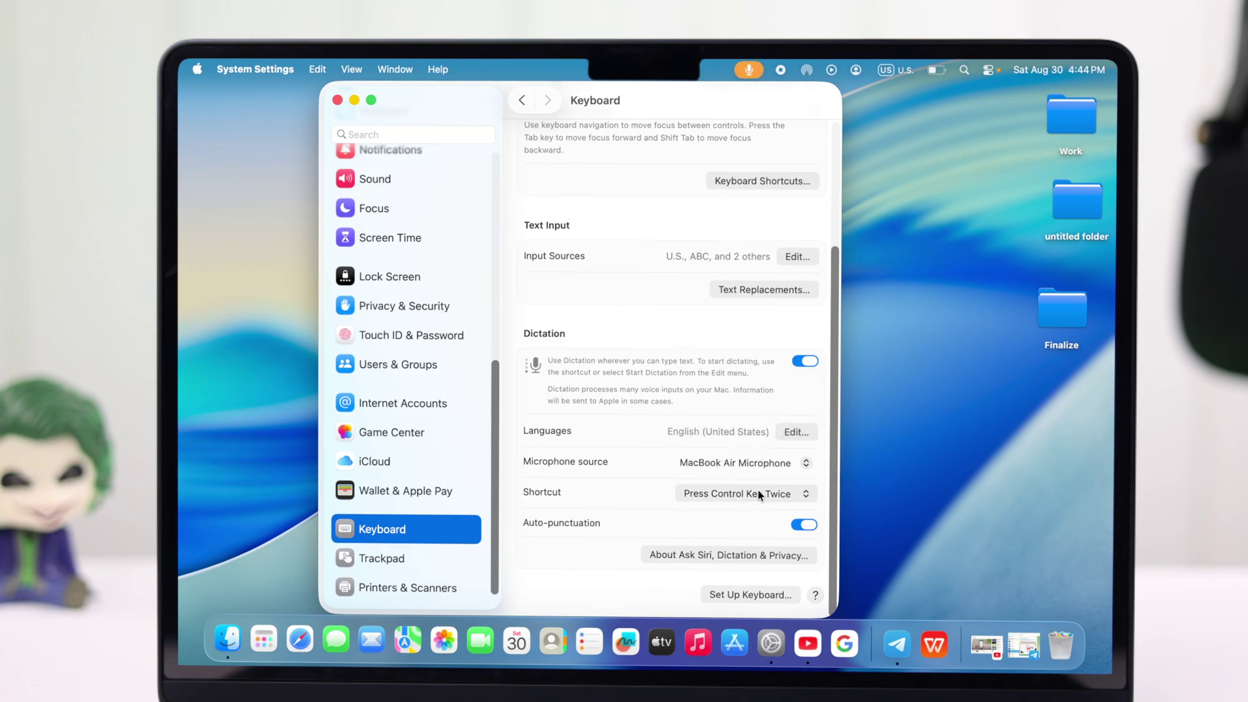
click(759, 494)
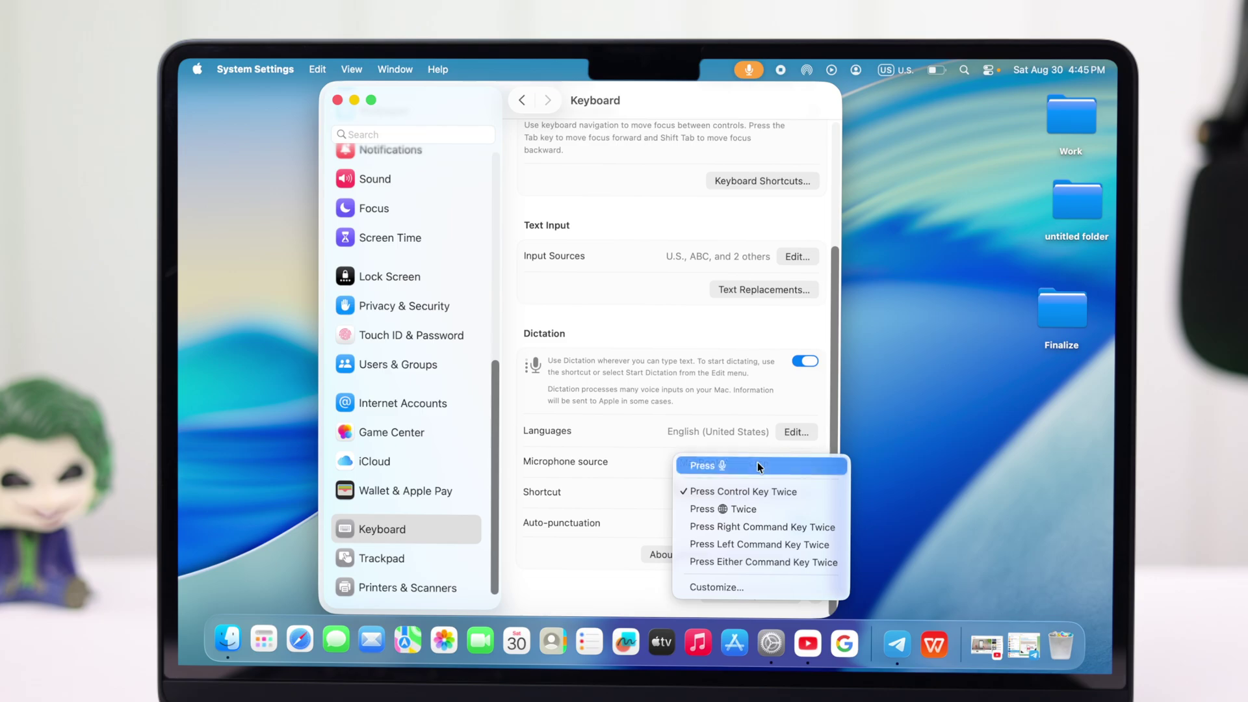
click(757, 464)
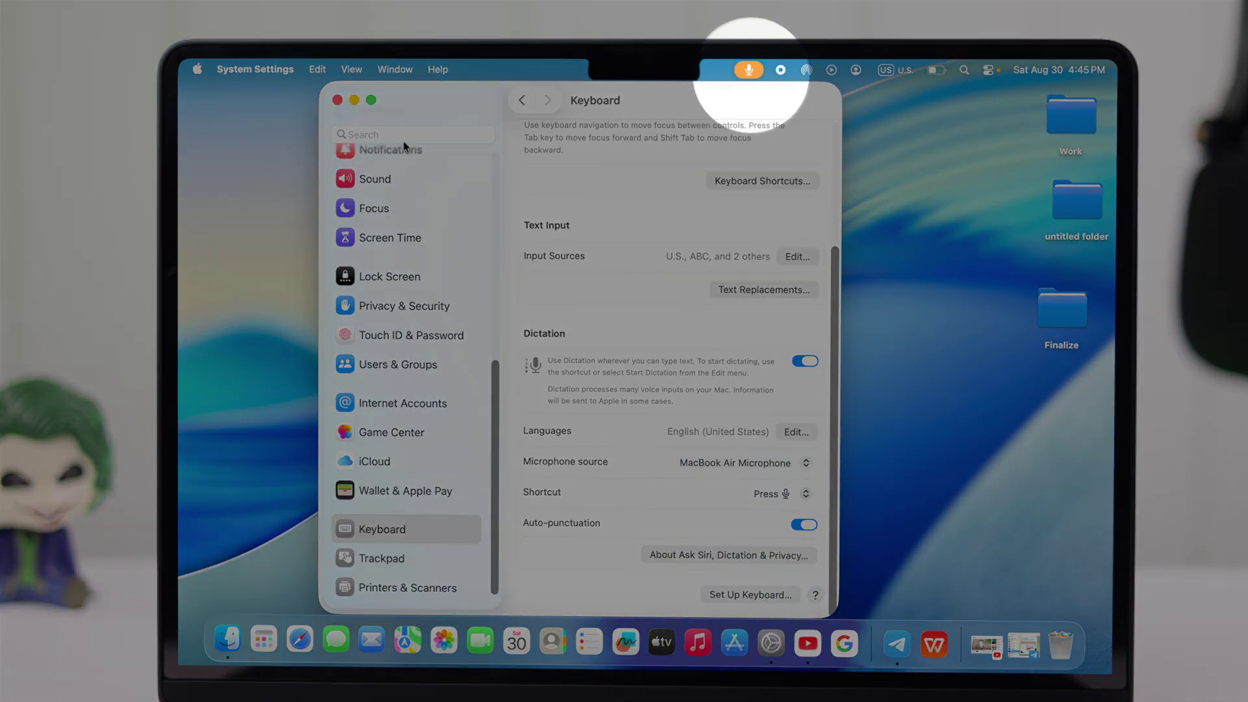
Step: Set the microphone mode to Voice Isolation from the menu-bar mic icon
click(359, 99)
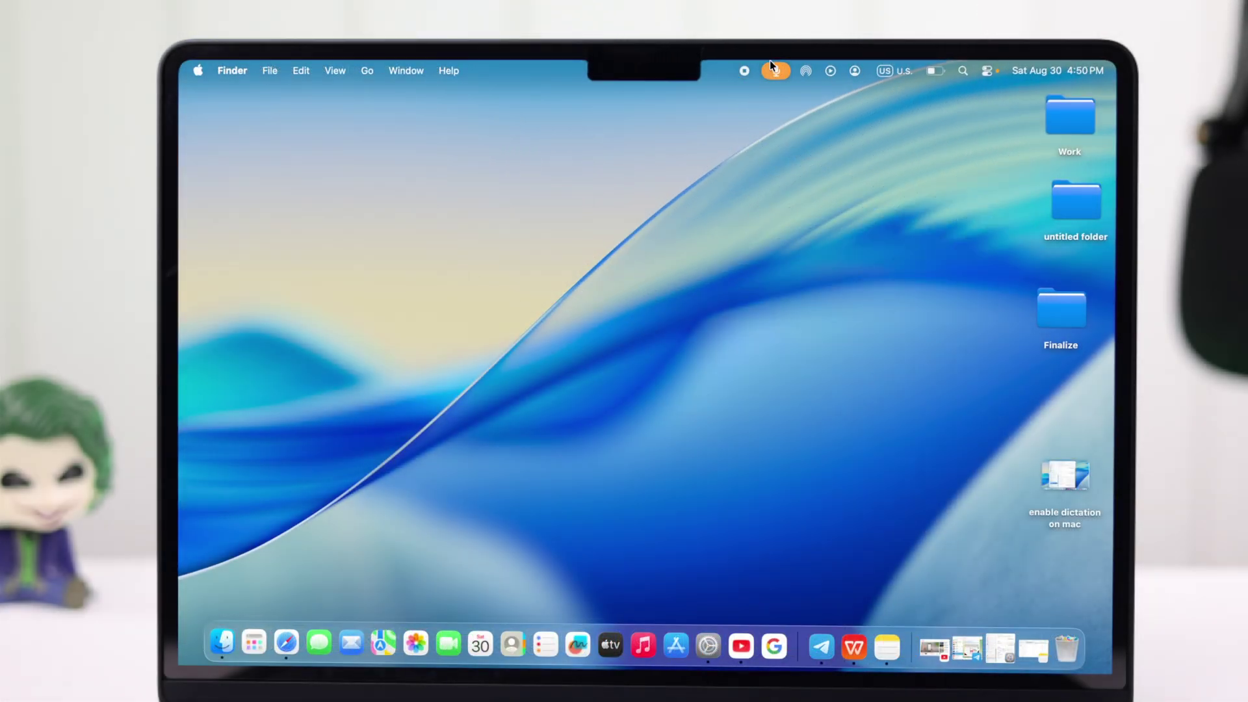
click(775, 71)
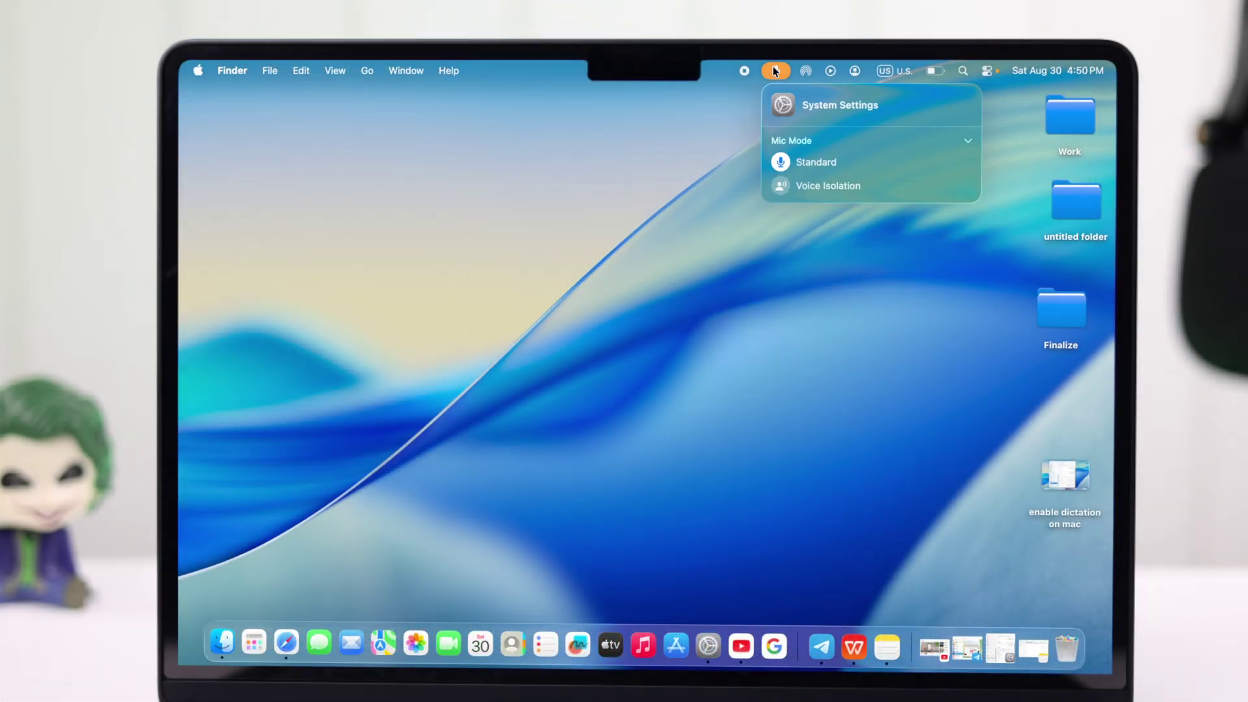
click(832, 186)
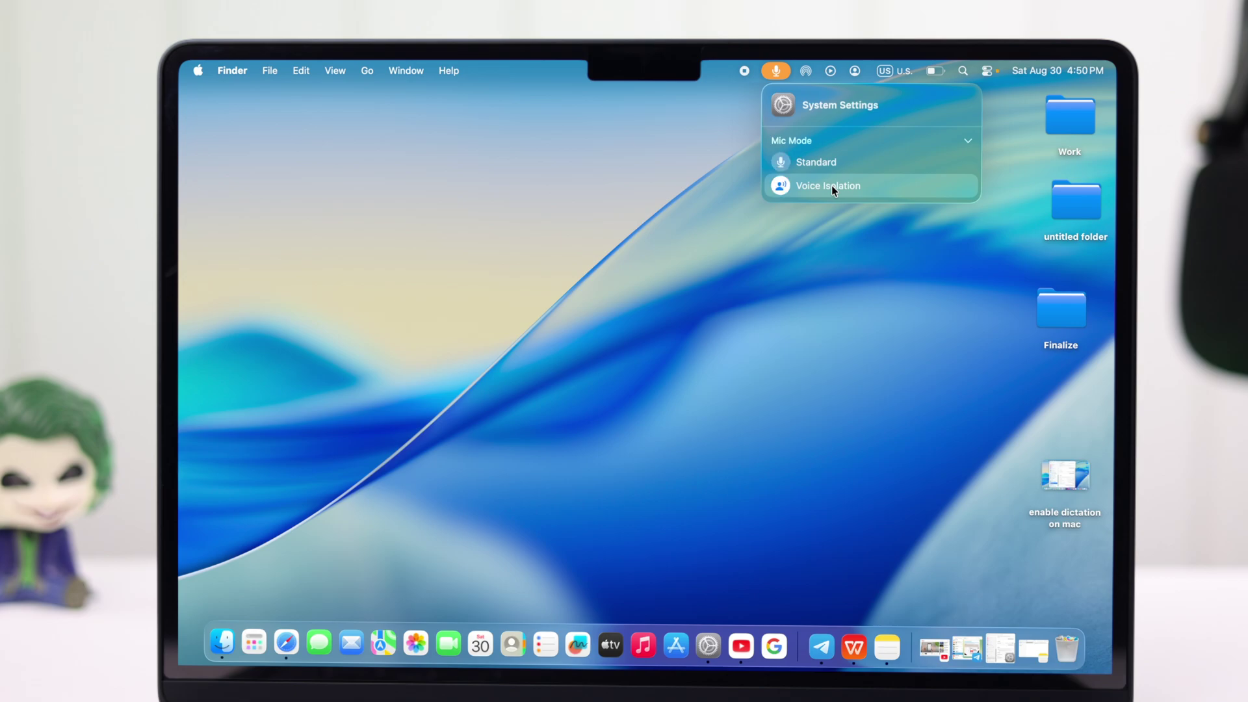
click(695, 221)
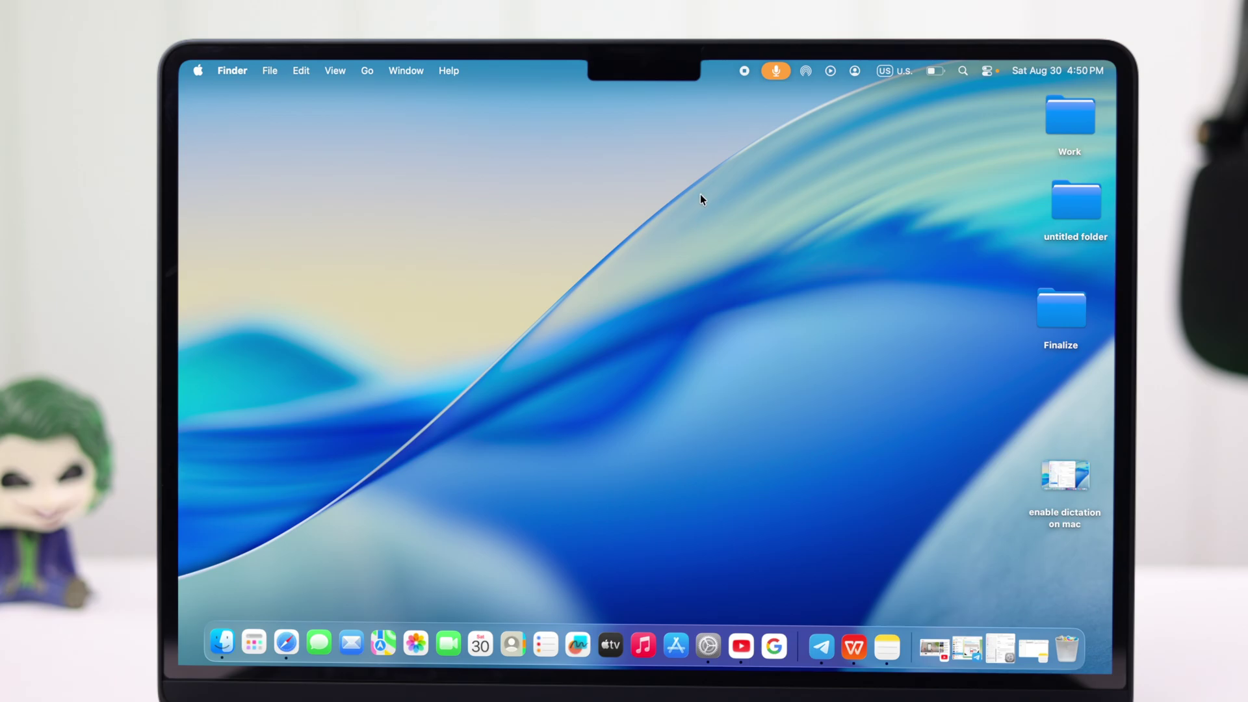
Step: Launch Notes by searching 'no' in the Apps panel
click(269, 631)
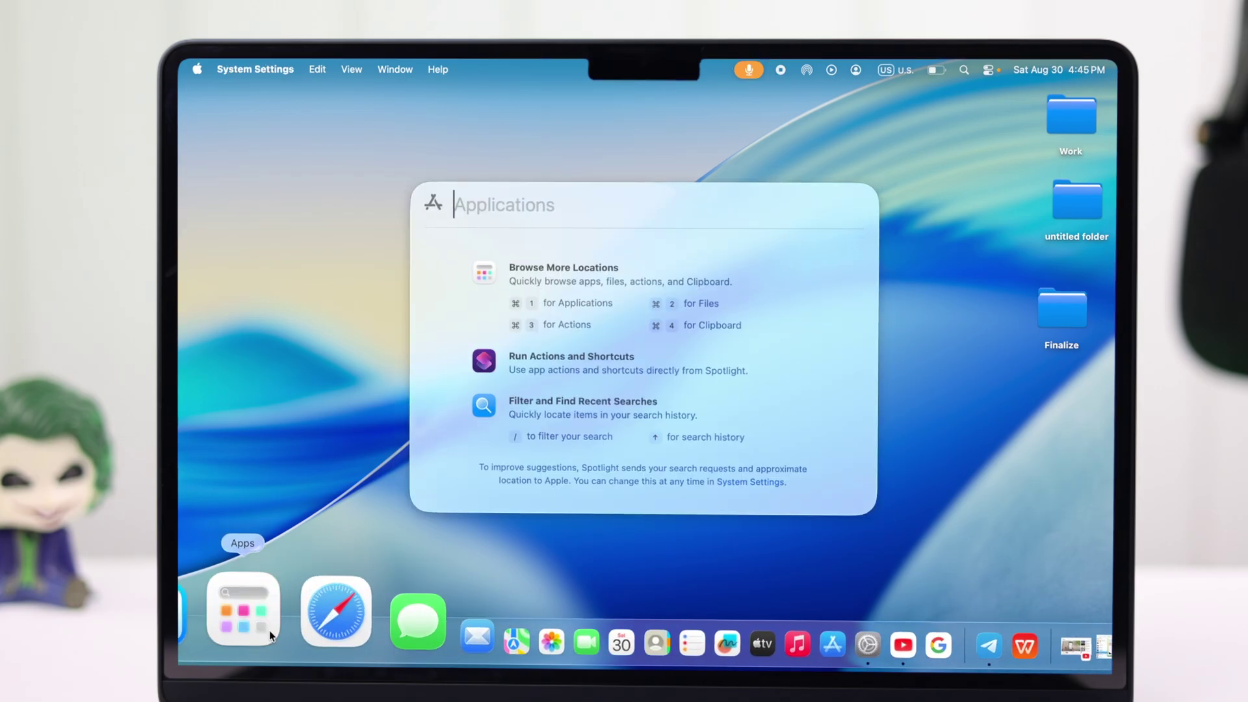
text(network)
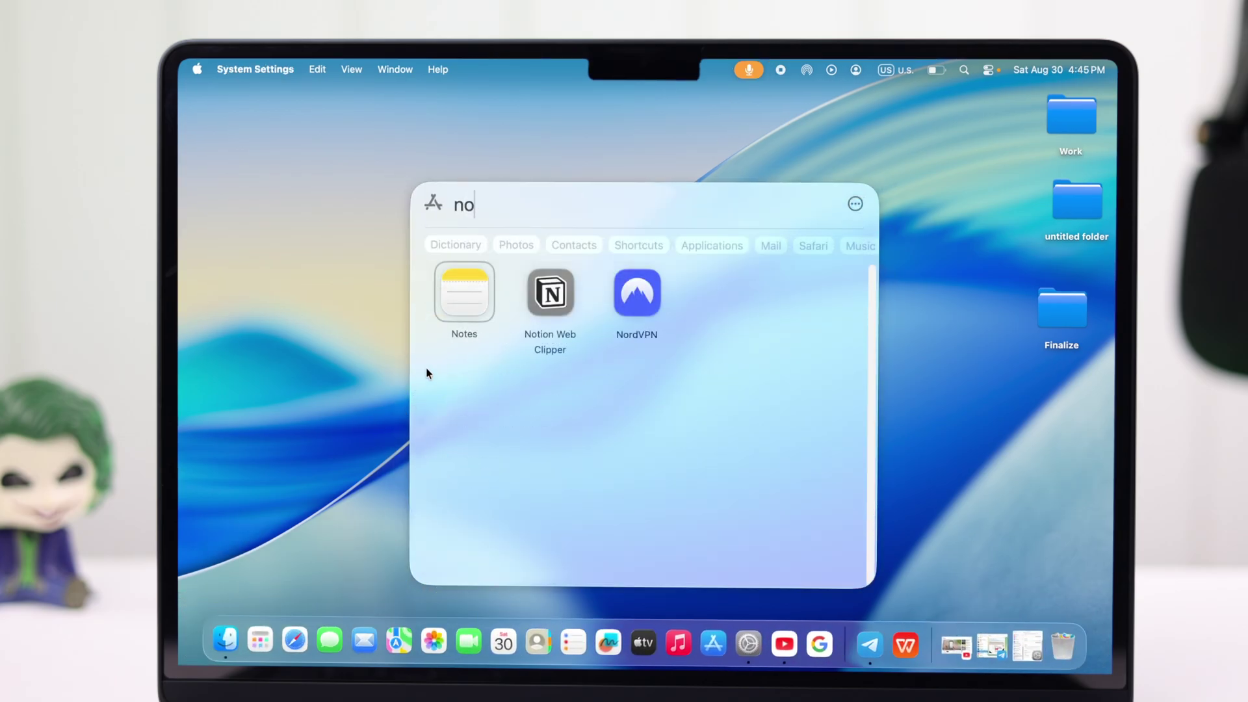
click(449, 313)
click(453, 291)
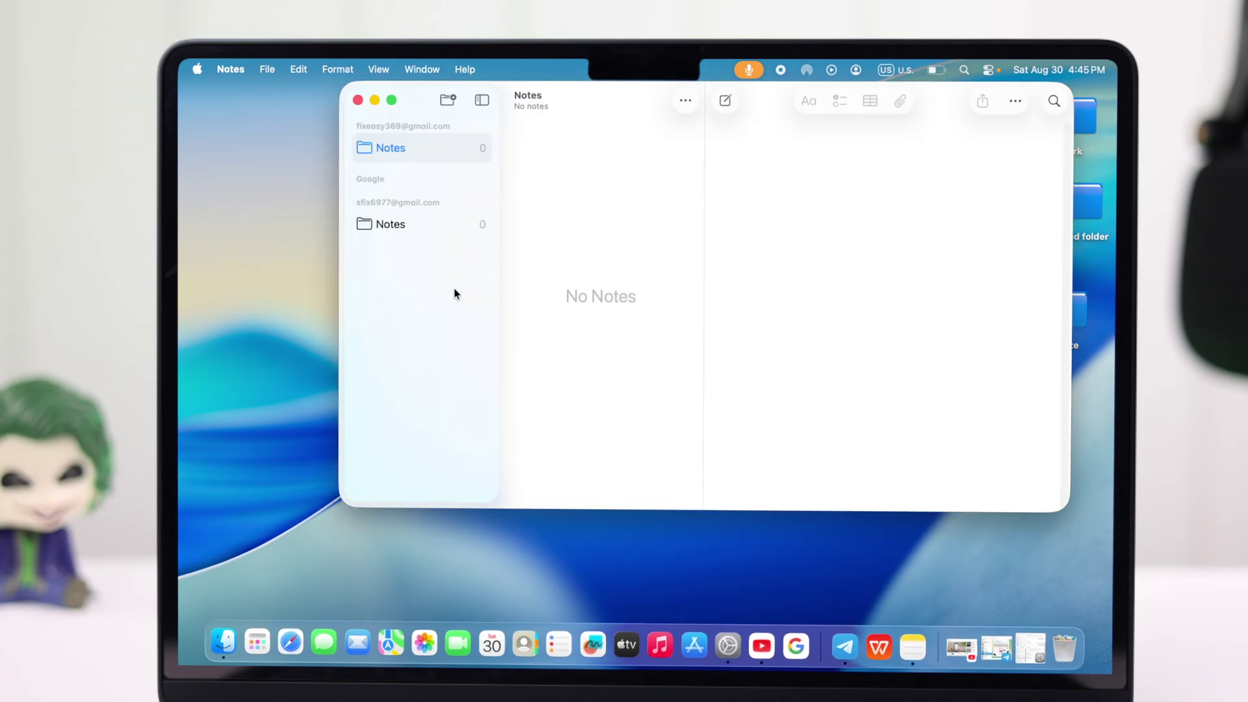